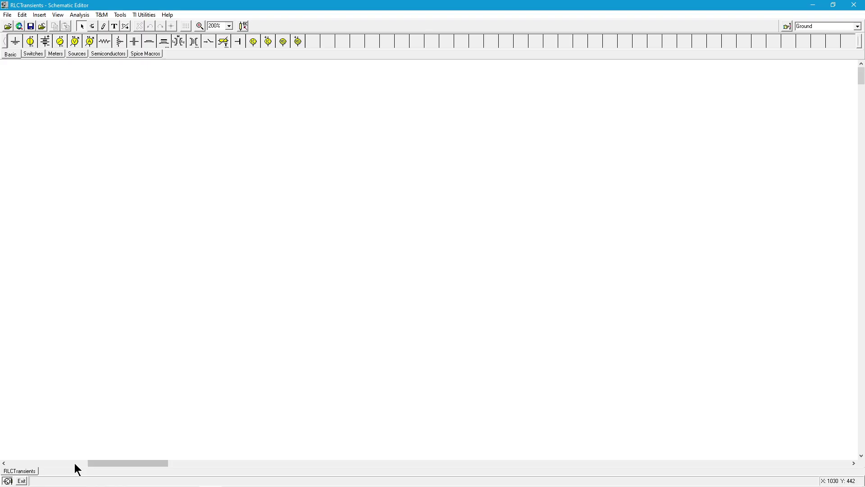
Run a transient analysis of the RLC circuit with the end display time set to 10m seconds
click(74, 464)
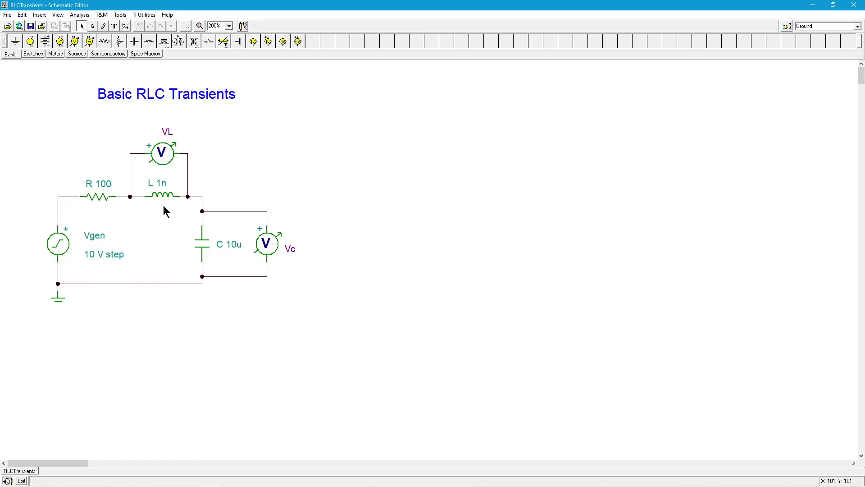
click(80, 14)
click(106, 90)
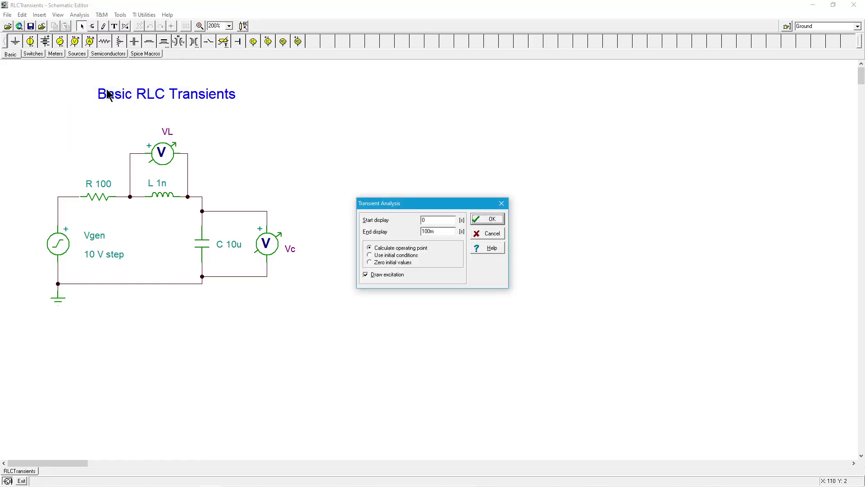
click(429, 231)
key(BackSpace)
click(499, 219)
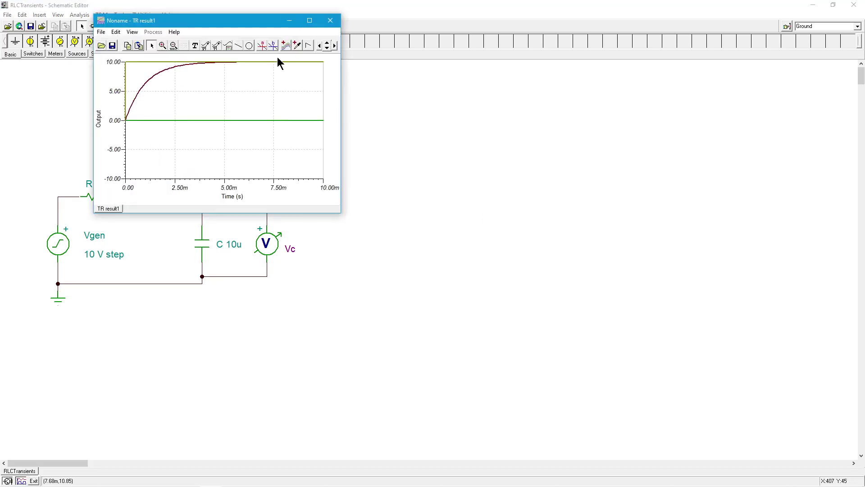
Move and enlarge the transient result window beside the schematic, and place a legend in the plot's upper-right area
drag(241, 24, 453, 72)
drag(556, 264, 855, 457)
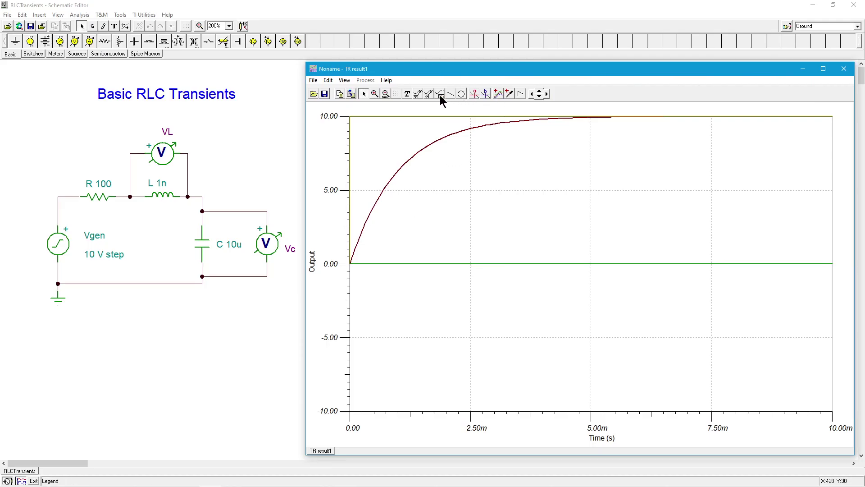
click(749, 138)
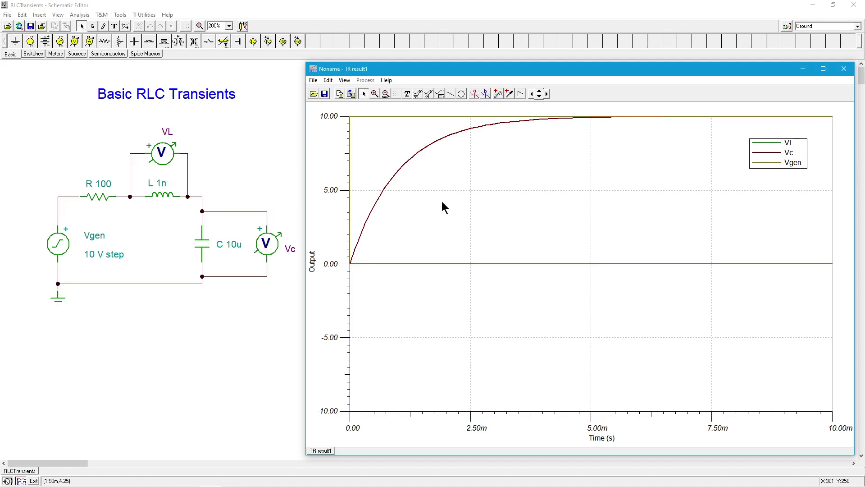
Set the inductance of inductor L to 10m
double_click(162, 198)
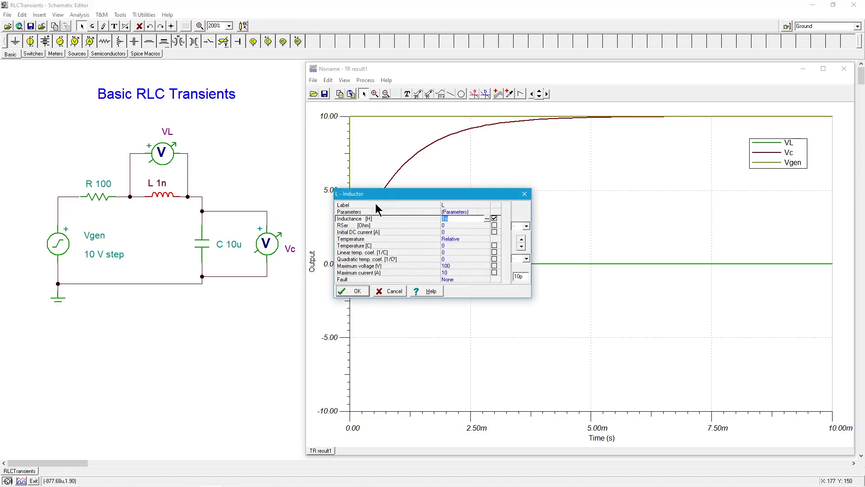
click(455, 219)
key(BackSpace)
click(358, 291)
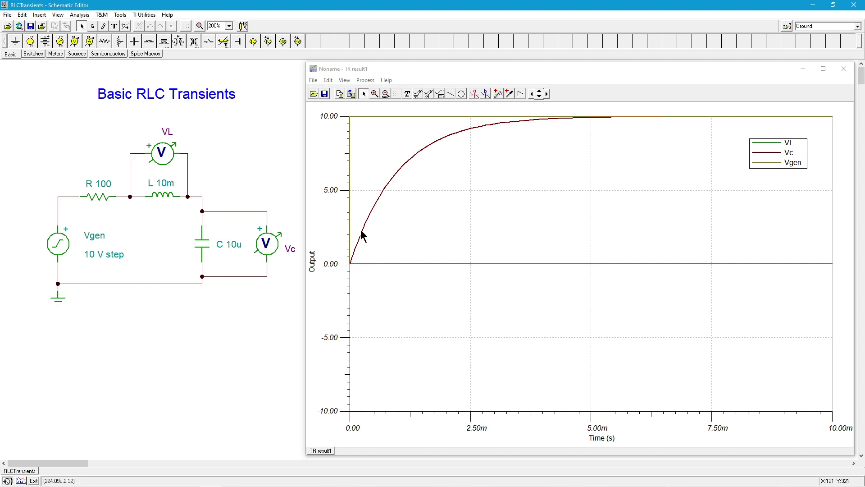
Rerun the transient analysis from 0 to 10m seconds and place a legend in the new plot's upper-right area
click(81, 17)
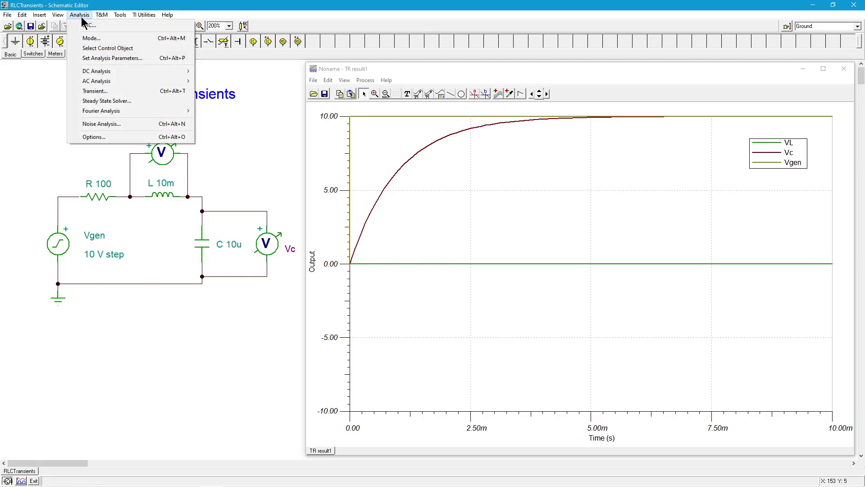
click(116, 91)
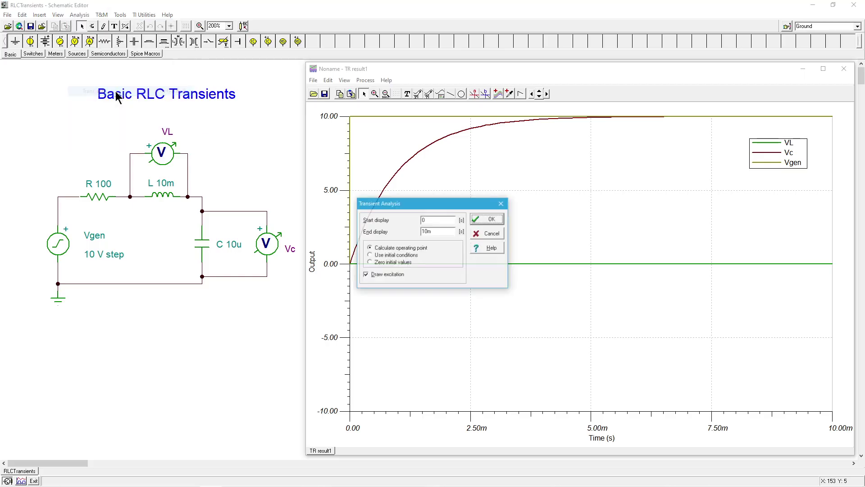
click(494, 219)
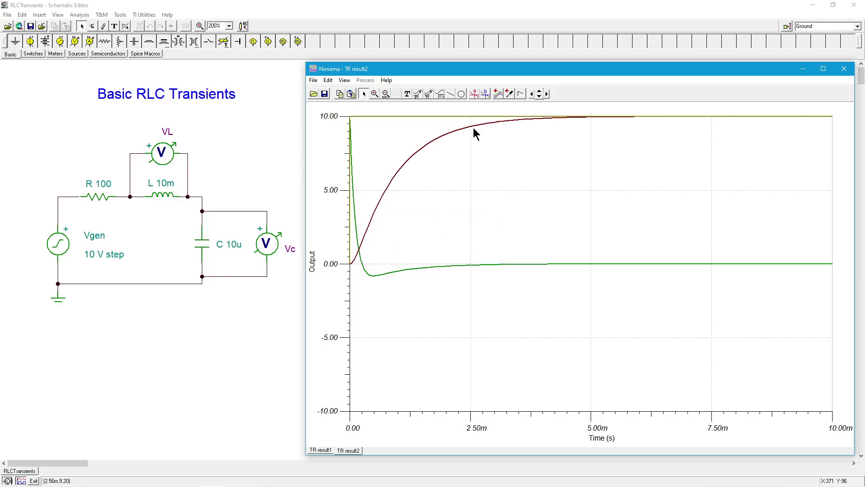
click(440, 94)
click(758, 129)
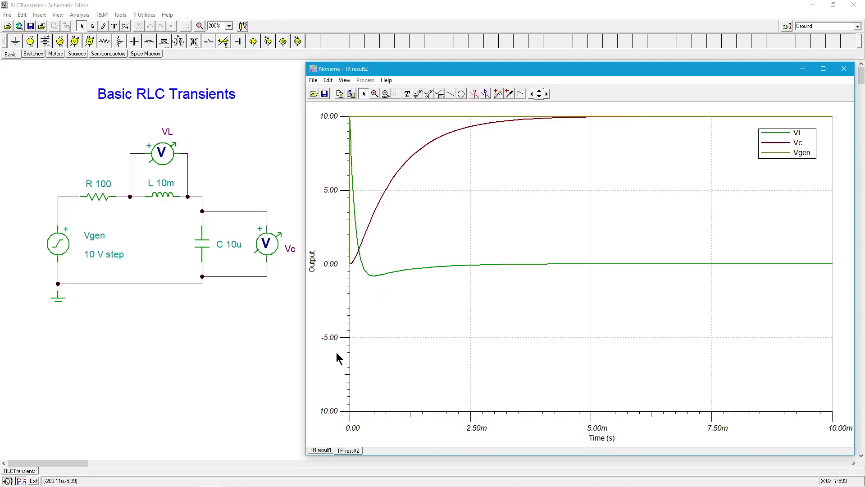
Compare the VL and Vc curves of TR result1 with those of TR result2
click(321, 450)
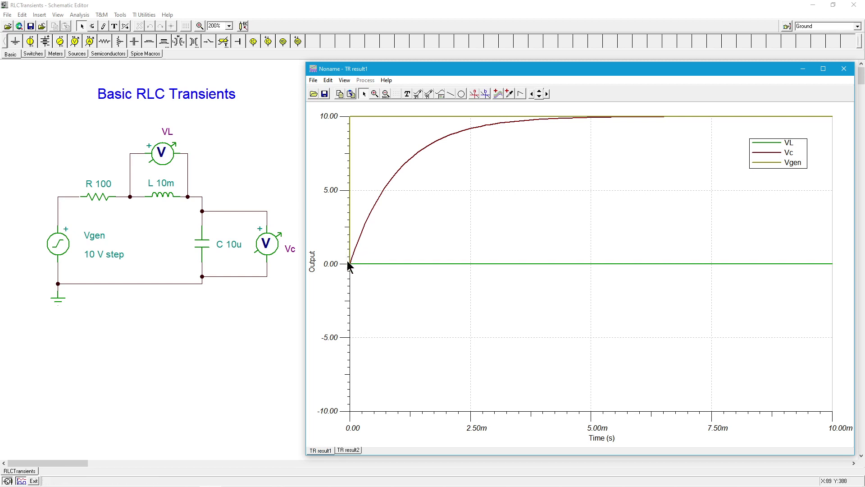
click(350, 450)
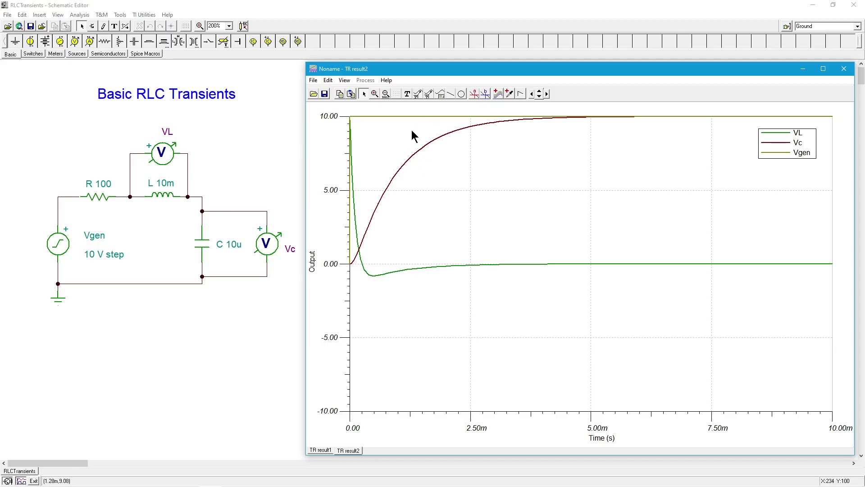
click(326, 450)
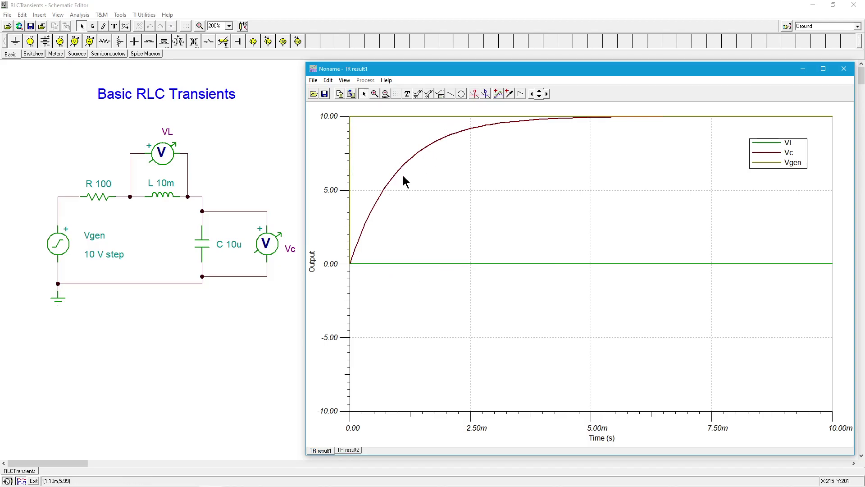
click(350, 450)
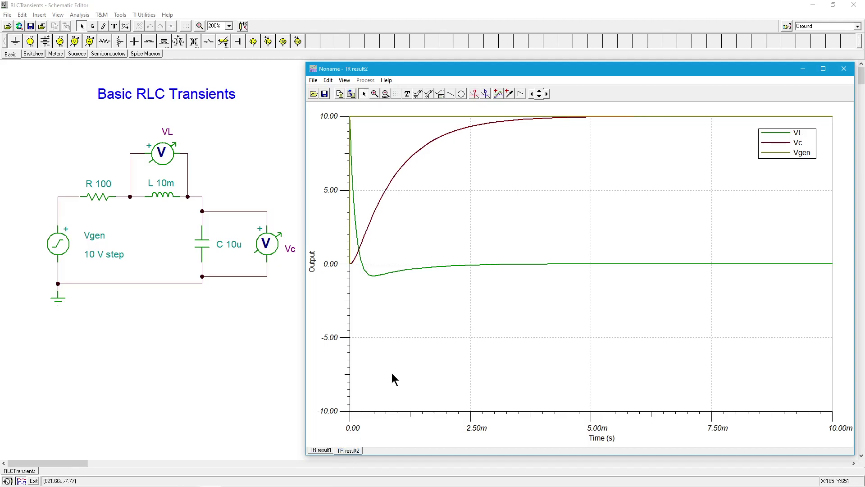
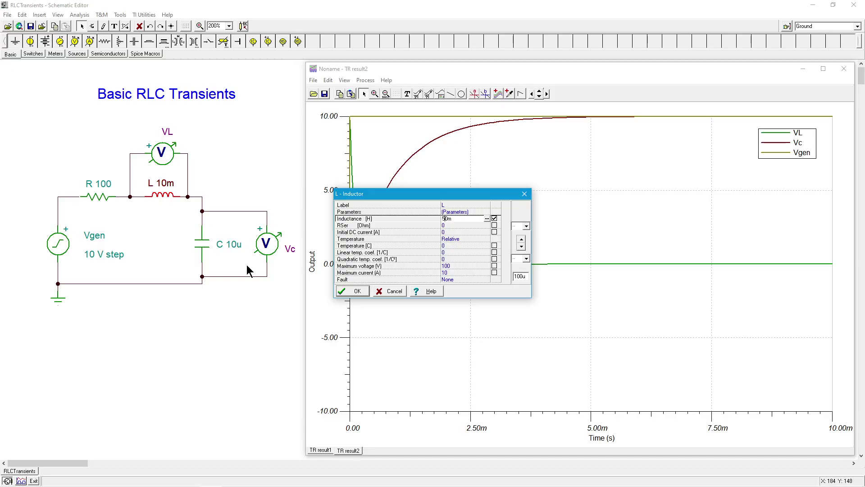
Set inductor L to 50m and rerun the transient analysis from 0 to 10m seconds
click(359, 292)
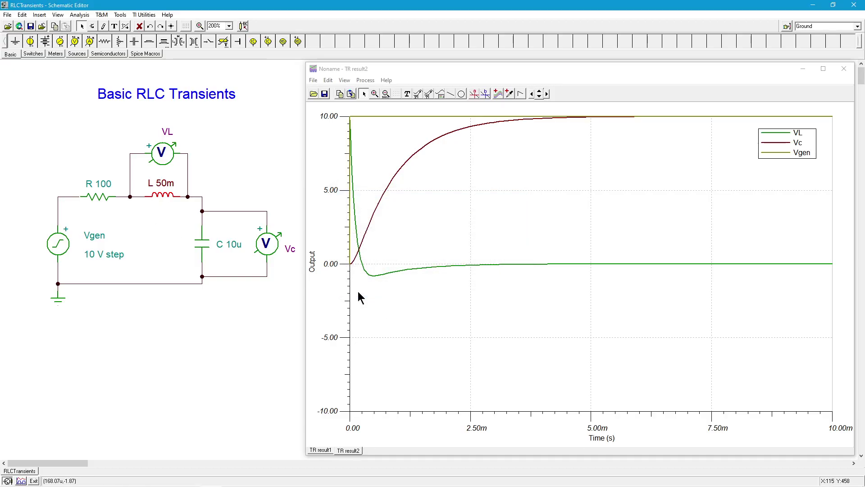
click(79, 15)
click(113, 90)
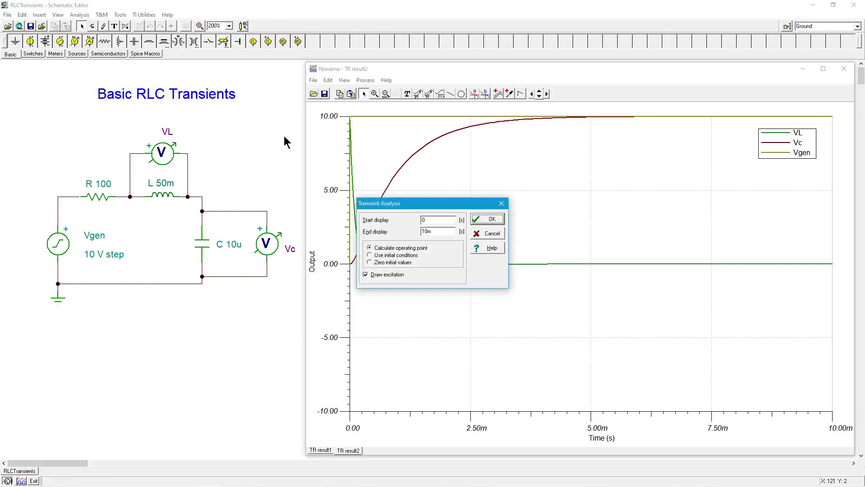
click(490, 220)
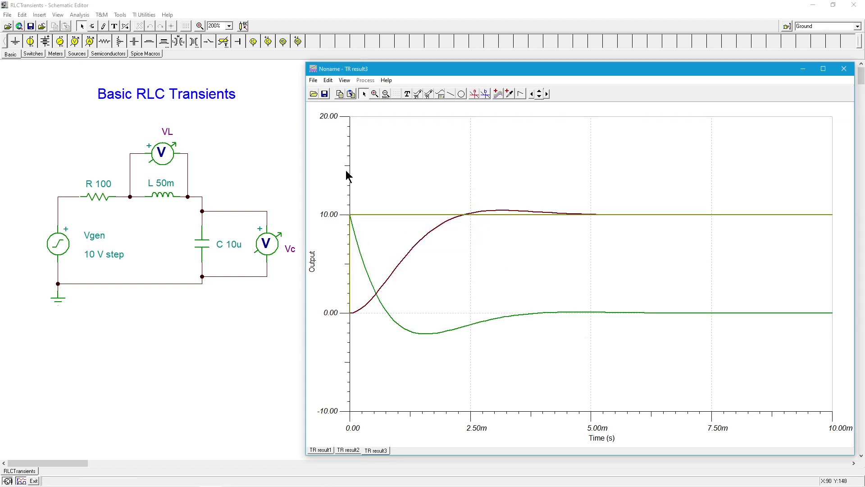
Compare the new transient response with TR result2, and place a legend in the upper-right area of TR result3
click(348, 450)
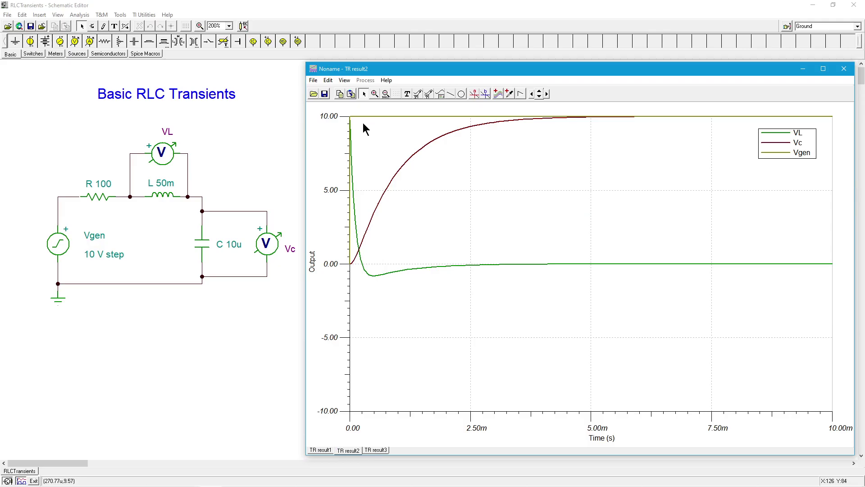
click(379, 450)
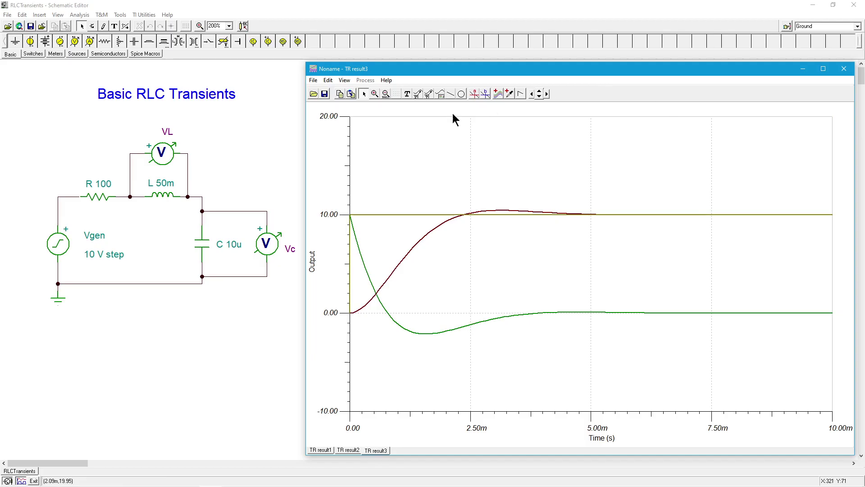
click(442, 95)
click(752, 130)
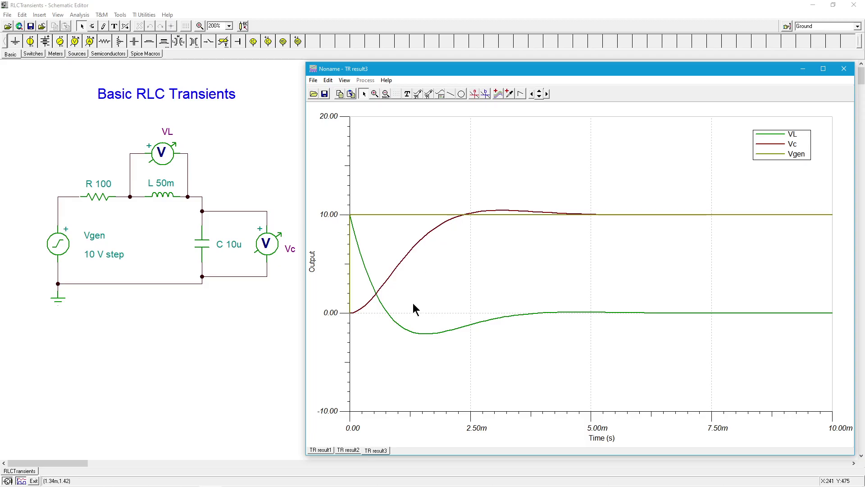
Compare the inductor and capacitor voltage curves across TR result1, TR result2 and TR result3
click(352, 451)
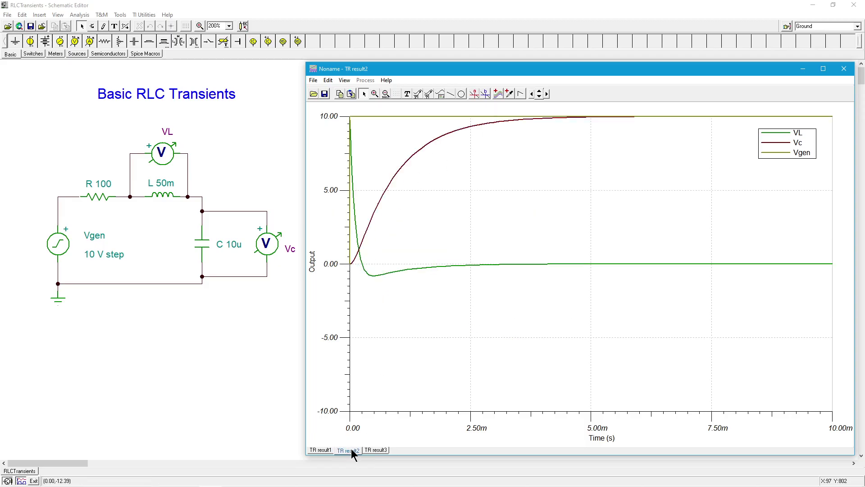
click(328, 450)
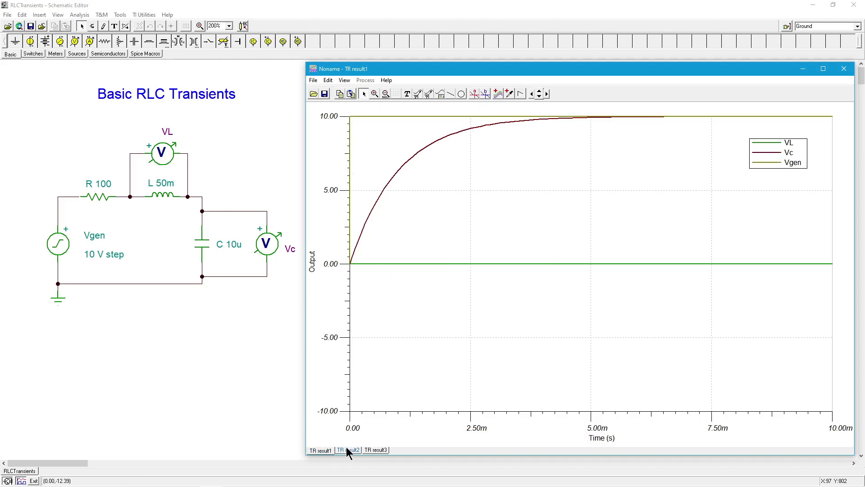
click(332, 450)
click(350, 451)
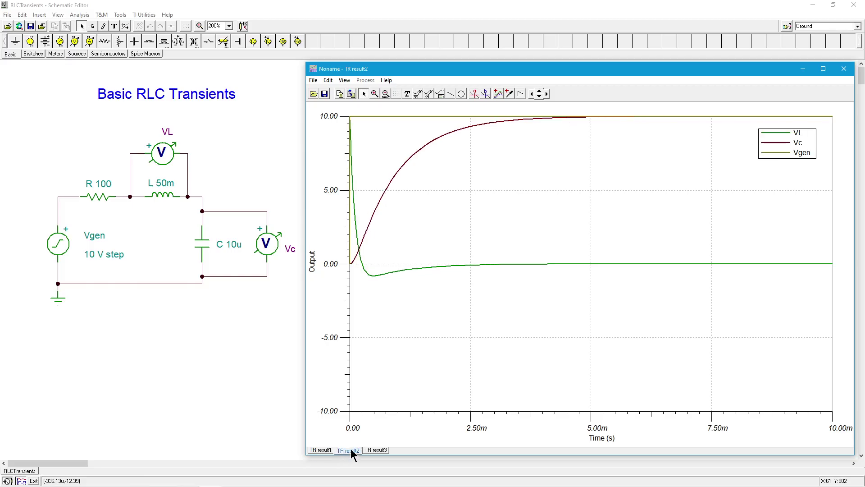
click(378, 450)
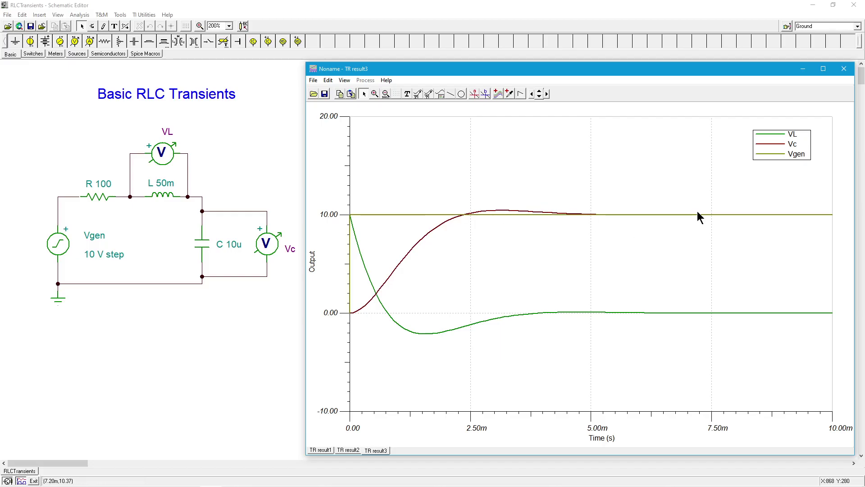
Set inductor L to 100m and rerun the transient analysis from 0 to 10m seconds
double_click(166, 194)
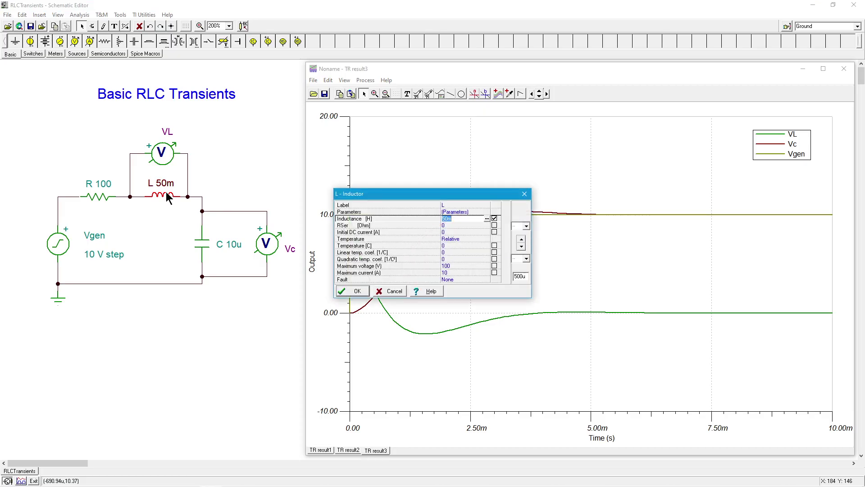
key(BackSpace)
click(357, 291)
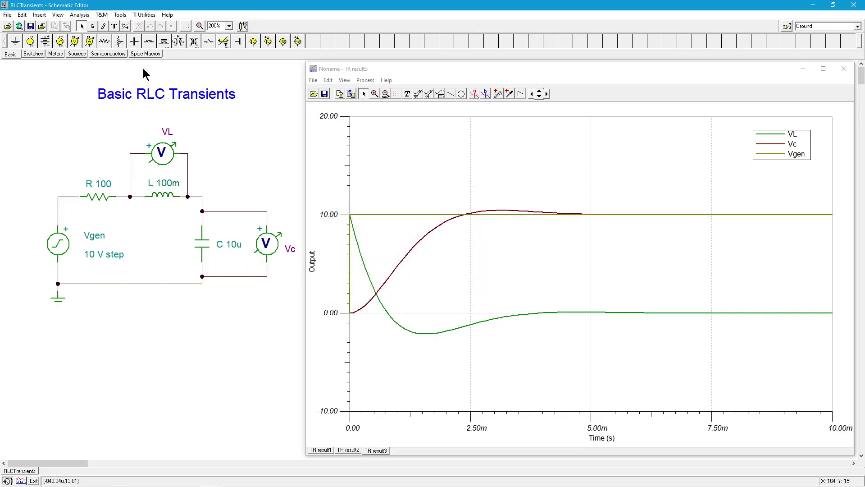
click(80, 14)
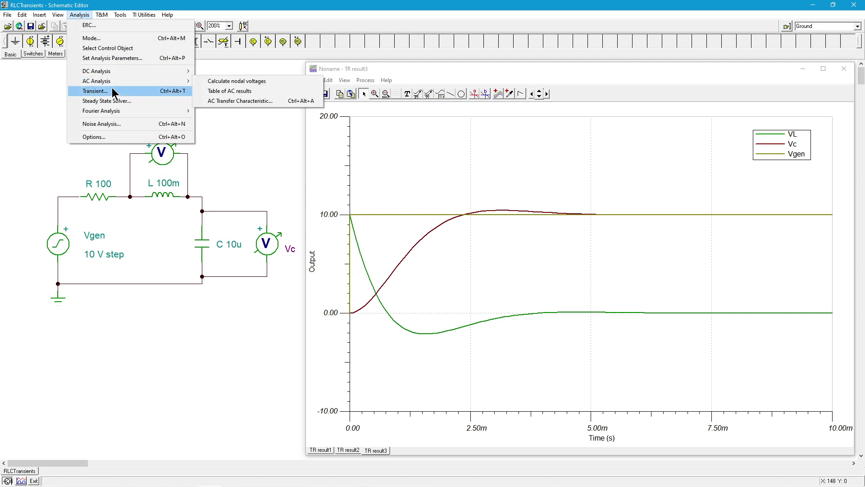
click(112, 92)
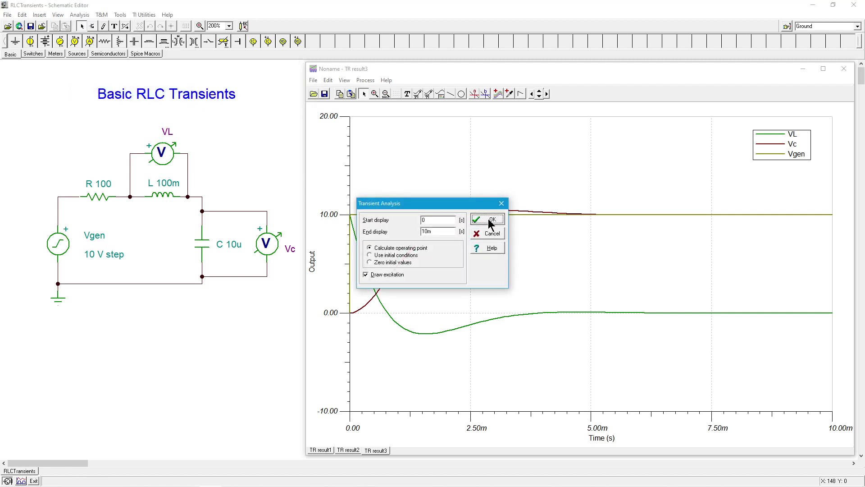
click(488, 220)
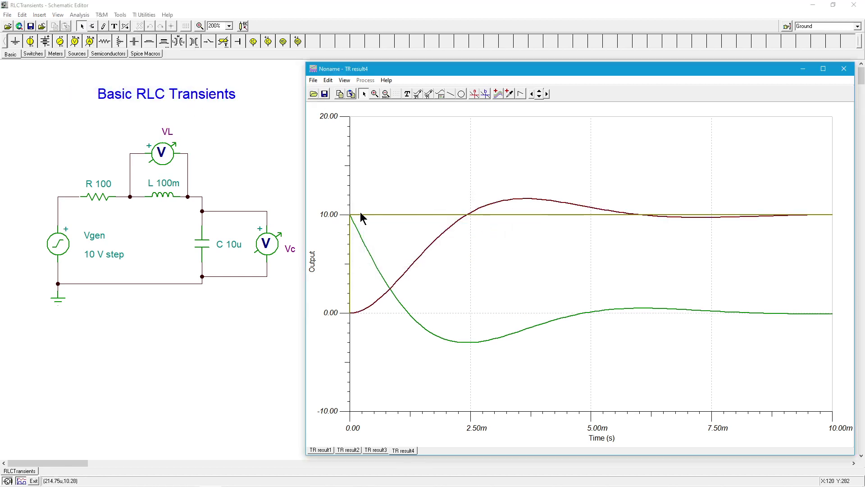
Compare the overshoot and ringing of the VL and Vc curves between TR result3 and TR result4
click(375, 449)
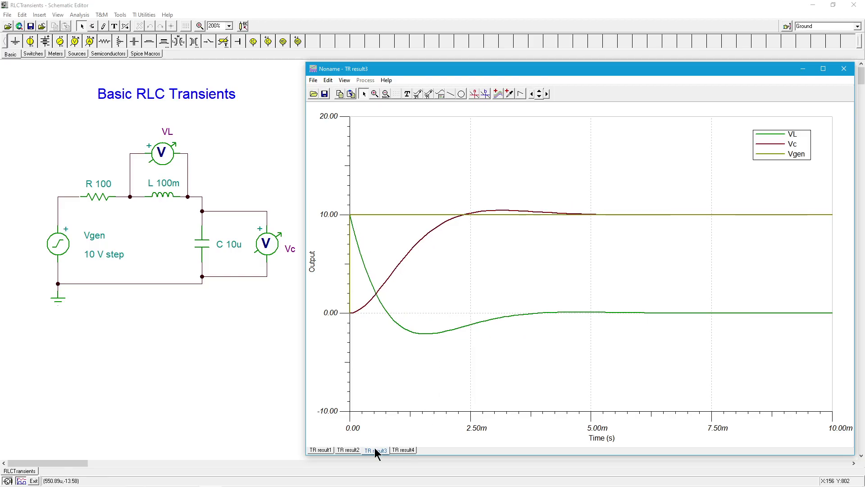
click(408, 450)
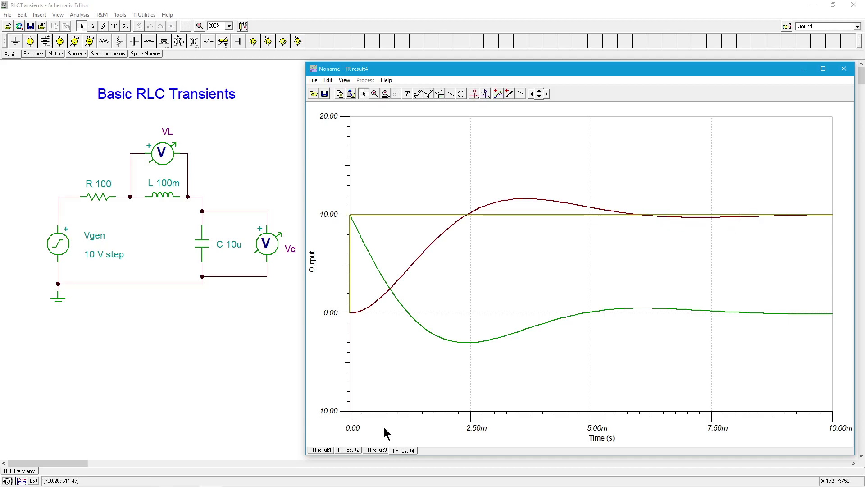
click(376, 450)
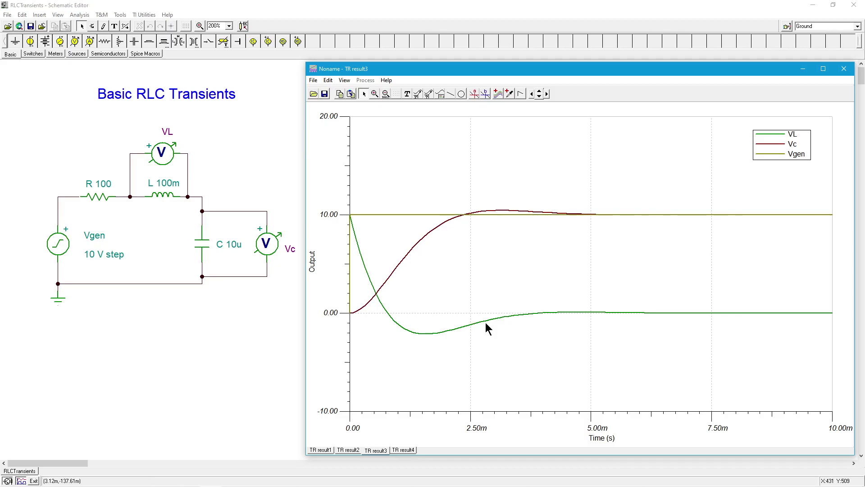
click(404, 450)
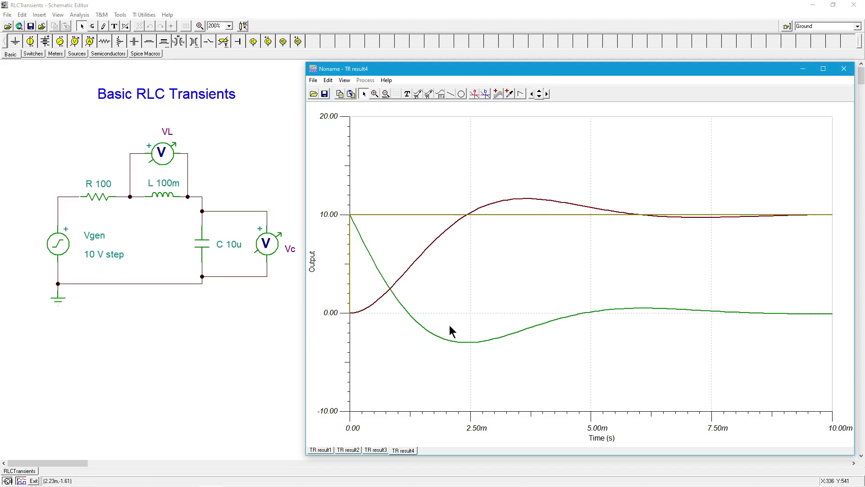
Review TR result3 once more and return to TR result4 to examine the effect of the larger inductance
click(378, 450)
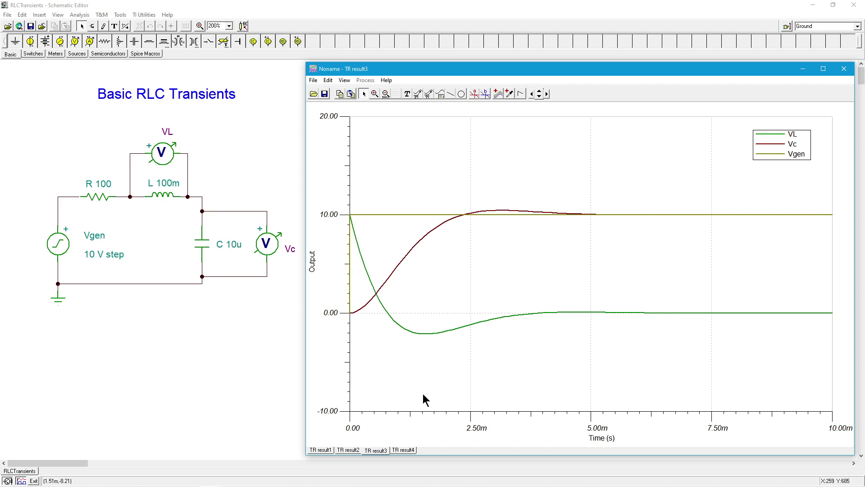
click(404, 449)
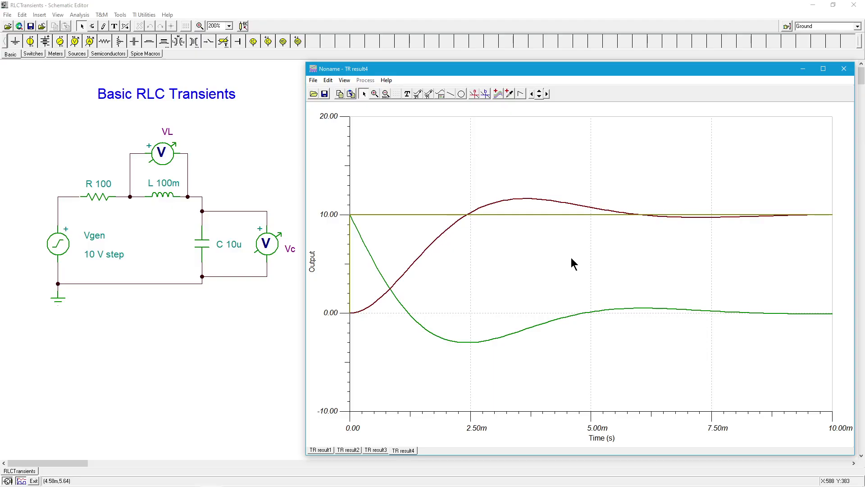
Set the resistance of resistor R in the schematic to 50 ohms
click(104, 203)
double_click(104, 201)
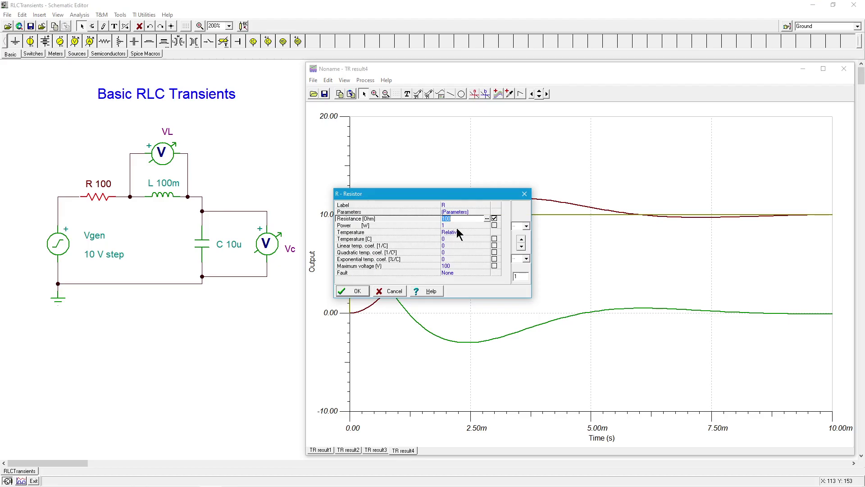
click(466, 218)
key(BackSpace)
key(BackSpace)
key(BackSpace)
text(50)
click(354, 292)
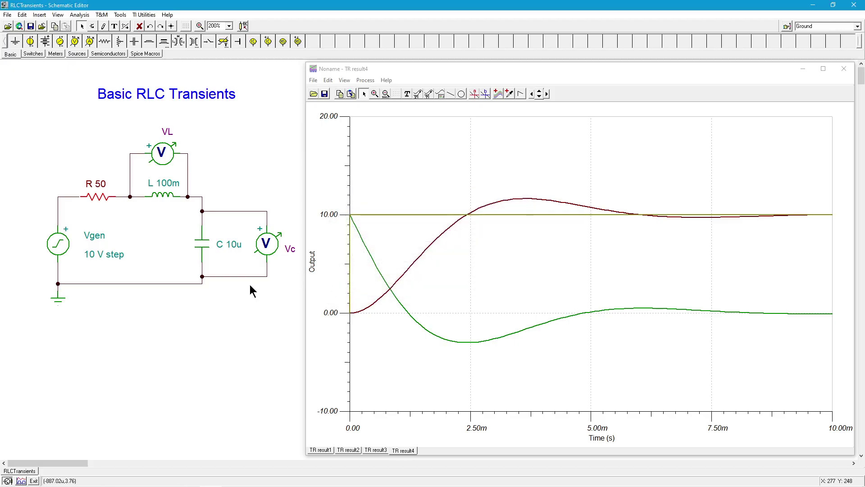
click(247, 299)
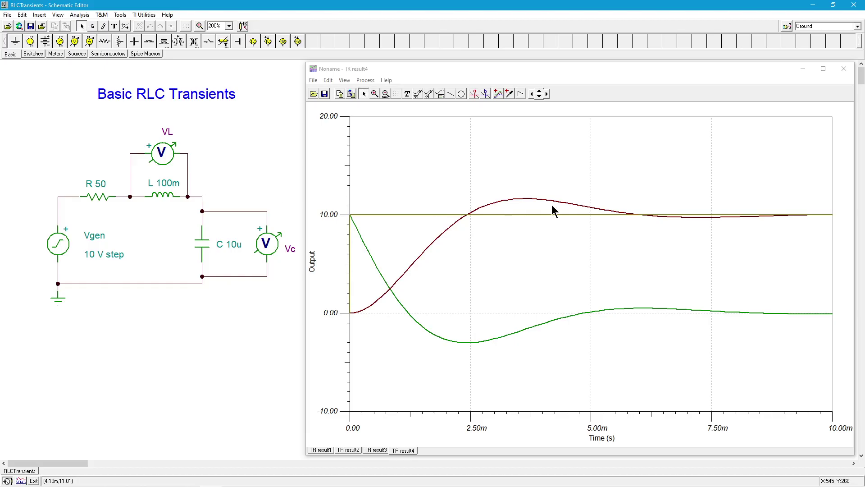
Run the transient analysis from 0 to 10m seconds for the 50 ohm circuit
click(80, 15)
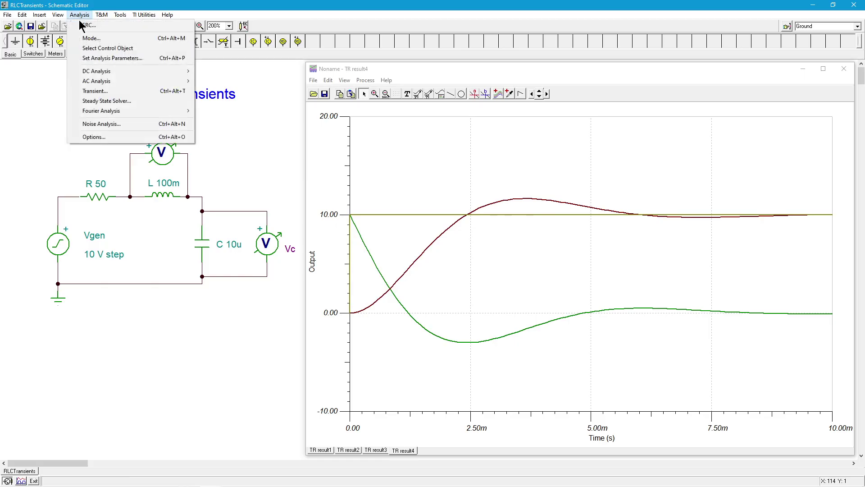
click(104, 87)
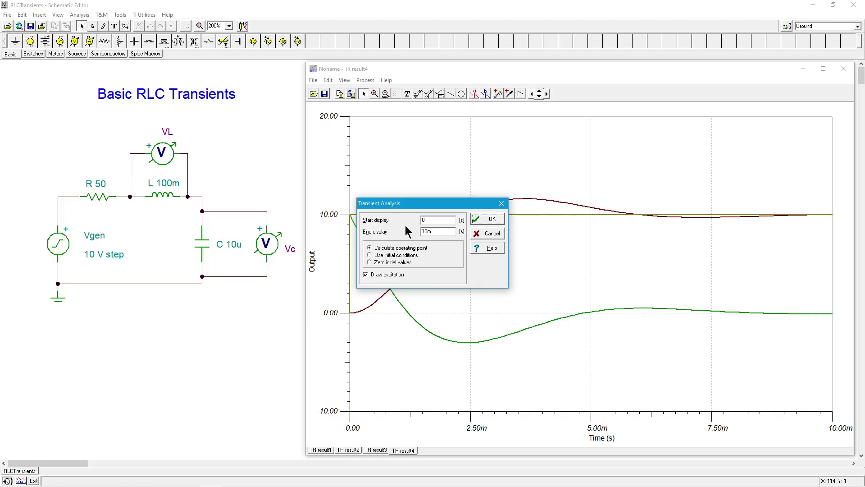
click(497, 218)
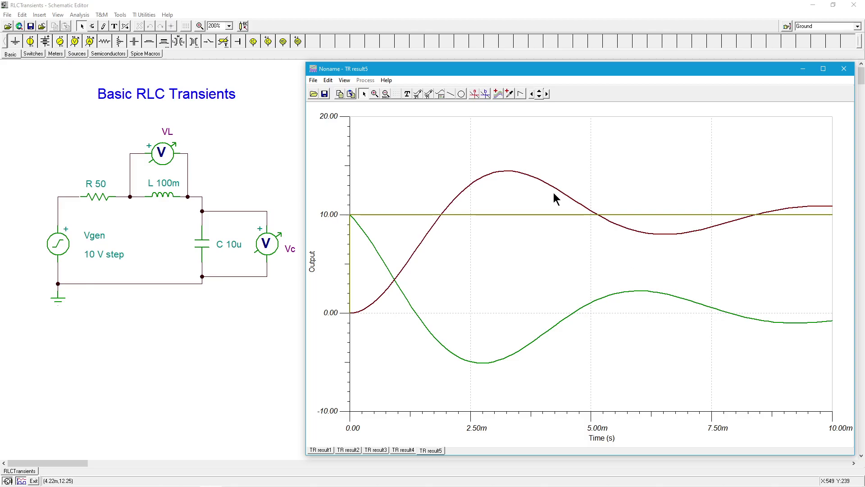
Compare the overshoot and ringing of the VL and Vc curves between TR result4 and TR result5
click(404, 450)
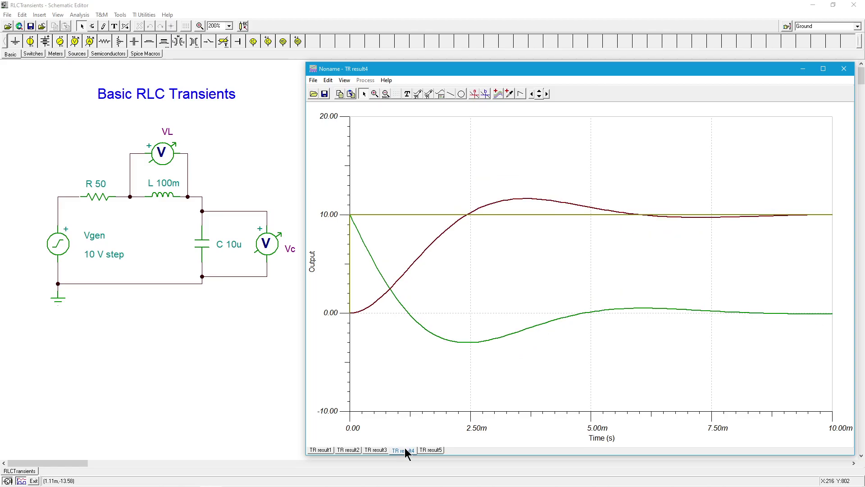
click(435, 450)
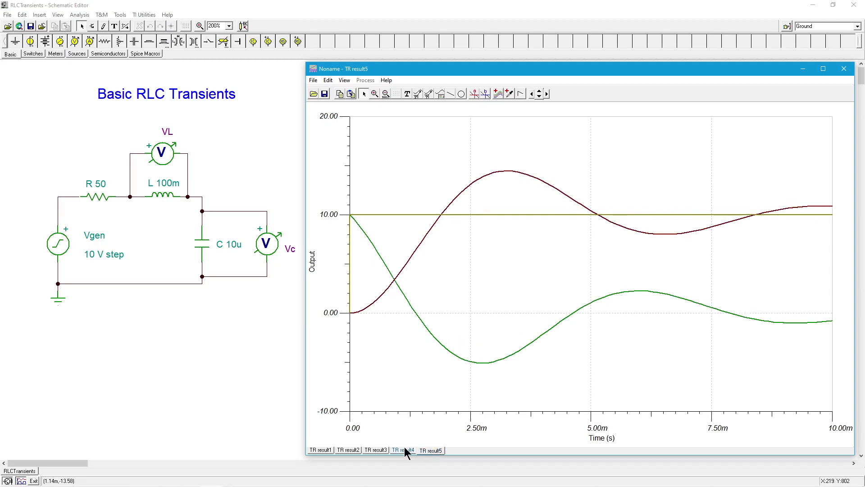
click(405, 450)
click(440, 450)
click(407, 450)
click(432, 448)
click(399, 449)
click(432, 448)
Set the resistance of resistor R in the schematic to 10 ohms
double_click(96, 198)
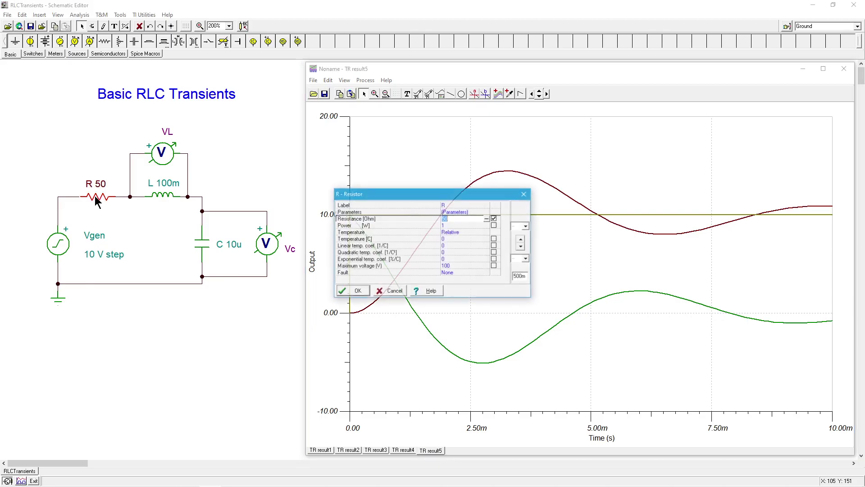
click(470, 219)
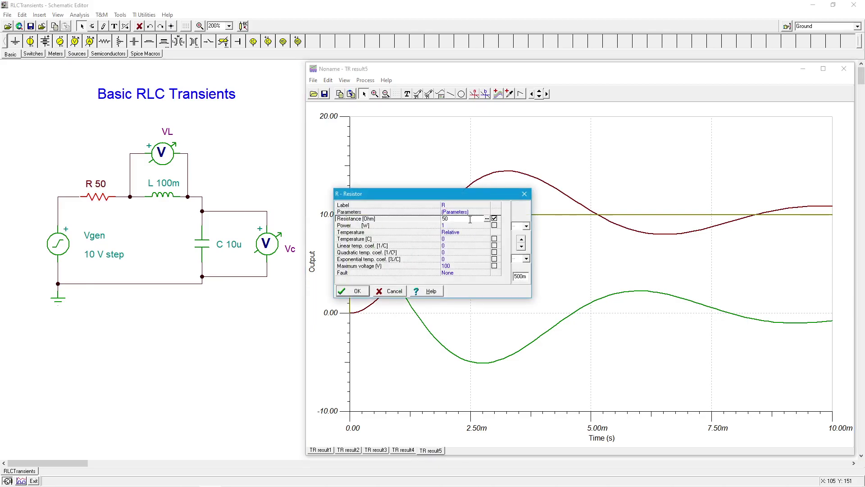
key(BackSpace)
key(BackSpace)
text(10)
click(360, 291)
Run the transient analysis from 0 to 10m seconds for the 10 ohm circuit
click(79, 15)
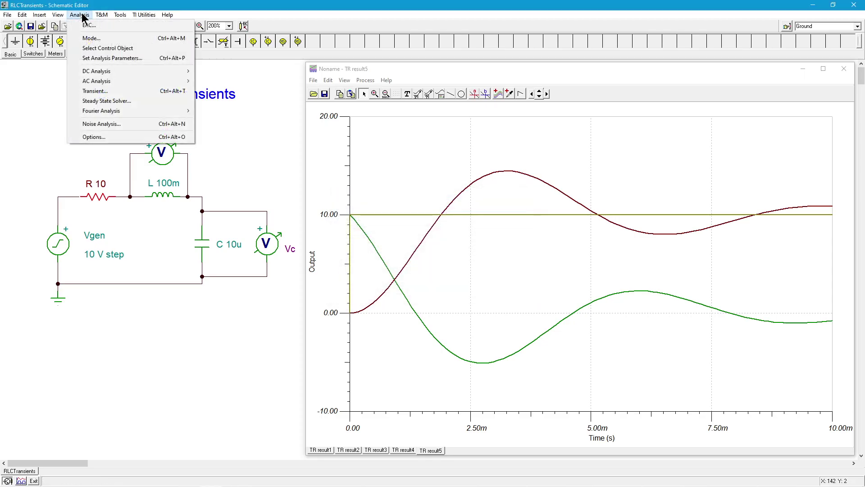
click(122, 92)
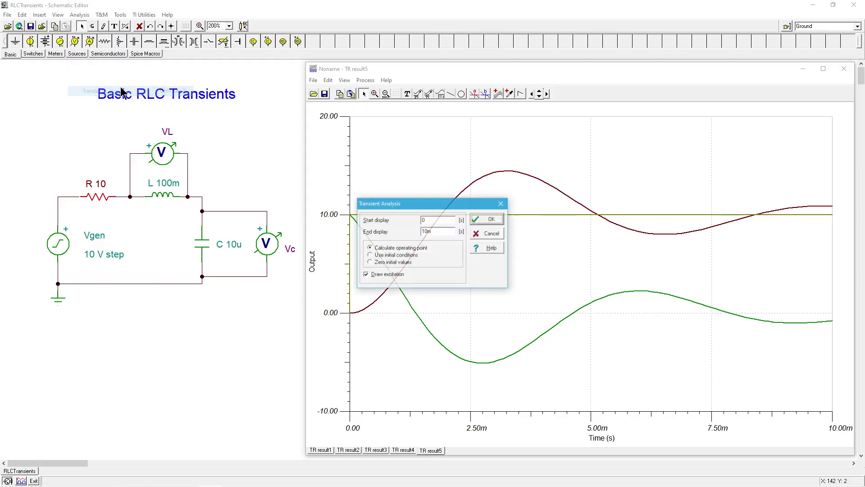
click(484, 219)
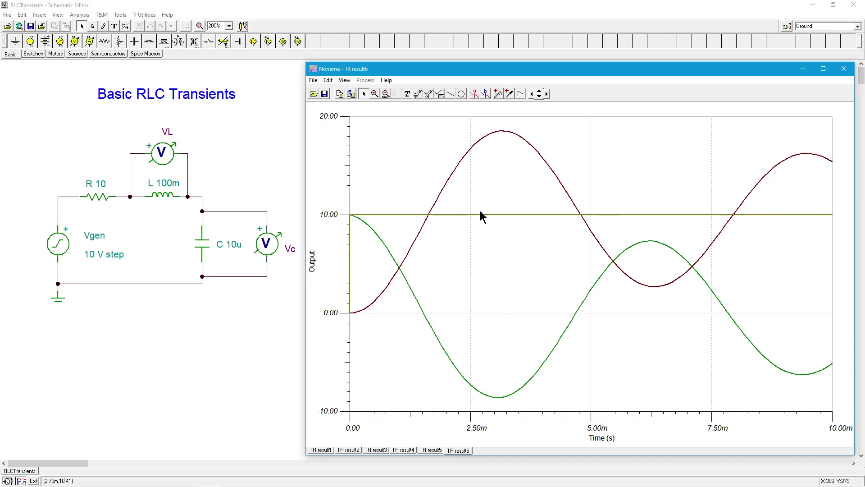
Compare the ringing of the inductor and capacitor voltages in TR result6 with TR result4 and TR result5
click(411, 451)
click(432, 448)
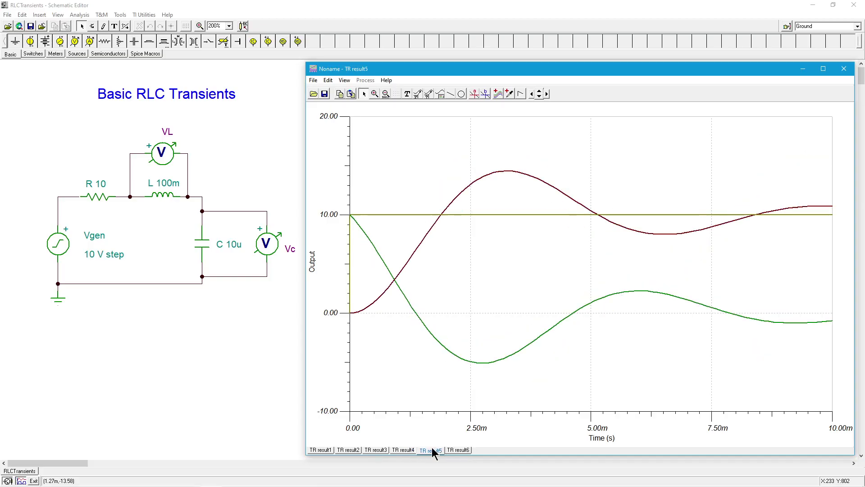
click(466, 450)
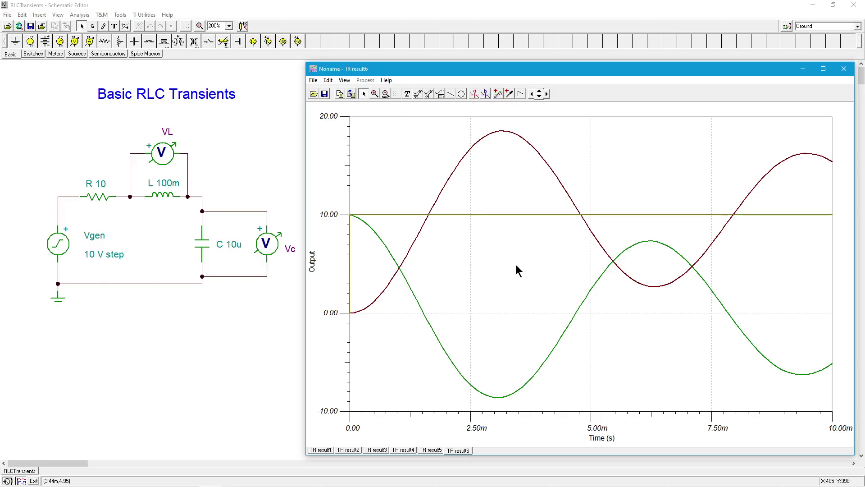
Rerun the transient analysis from 0 to 100m seconds and place a curve legend in the new plot's upper-right area
click(81, 16)
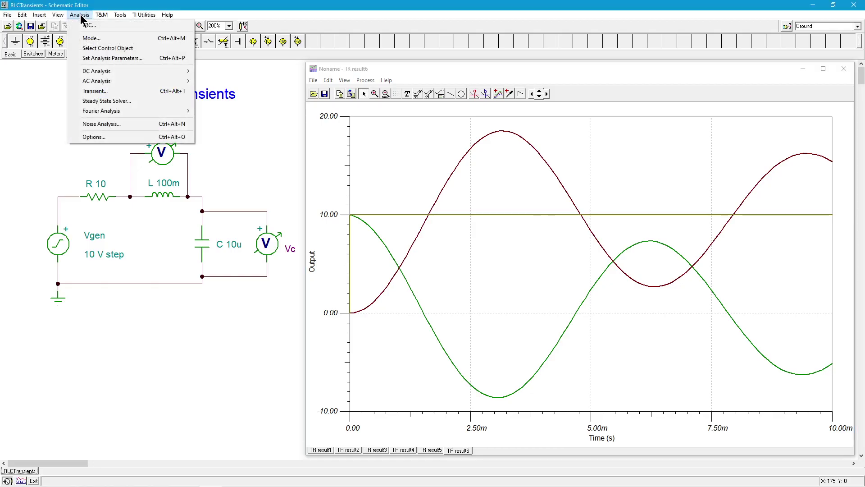
click(112, 92)
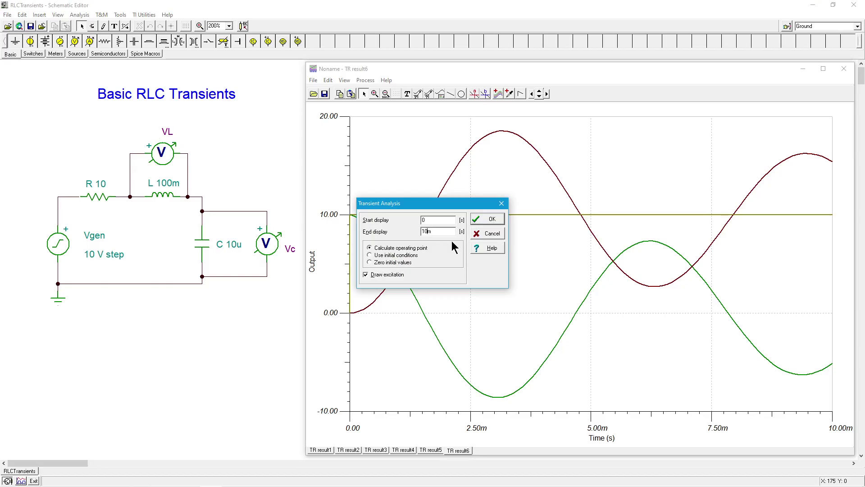
text(0)
click(491, 220)
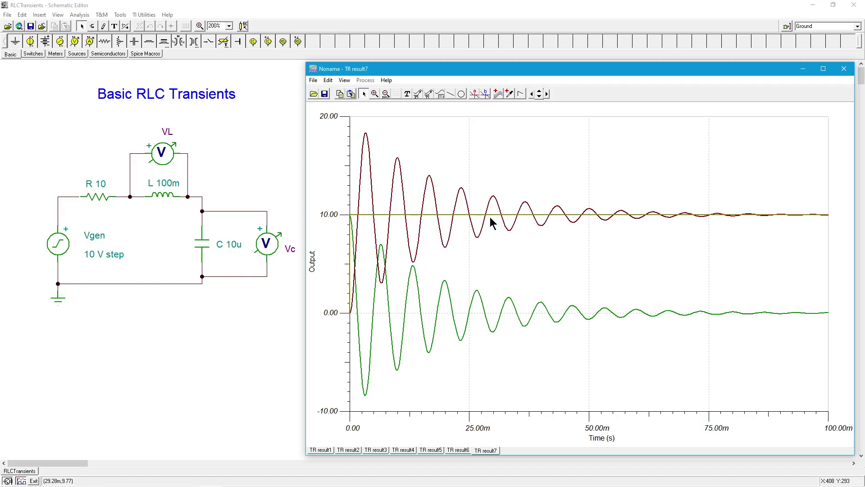
click(441, 93)
click(756, 124)
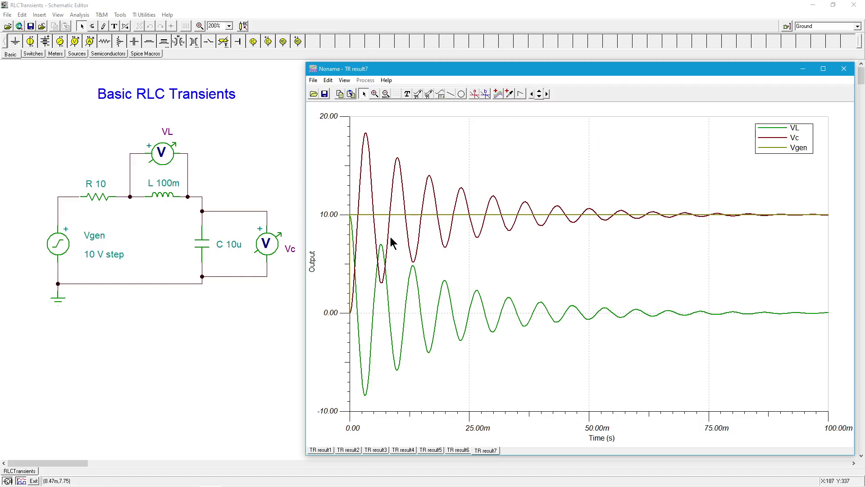